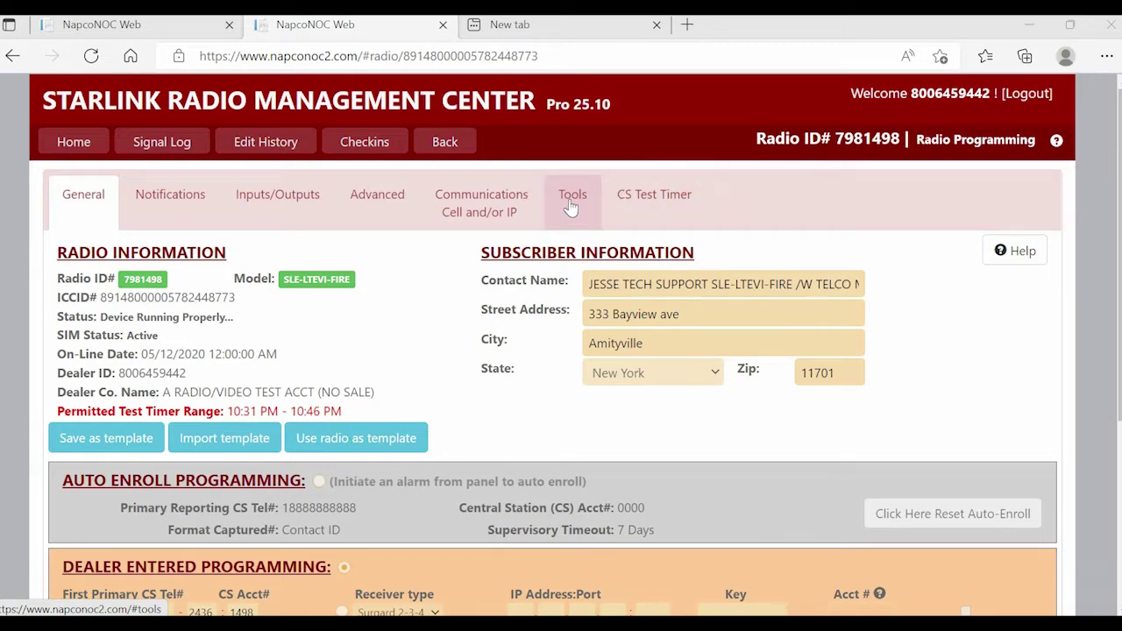
- Open the radio's Tools page and scroll down to the Codes/Zones to Place on Test table
left_click(571, 197)
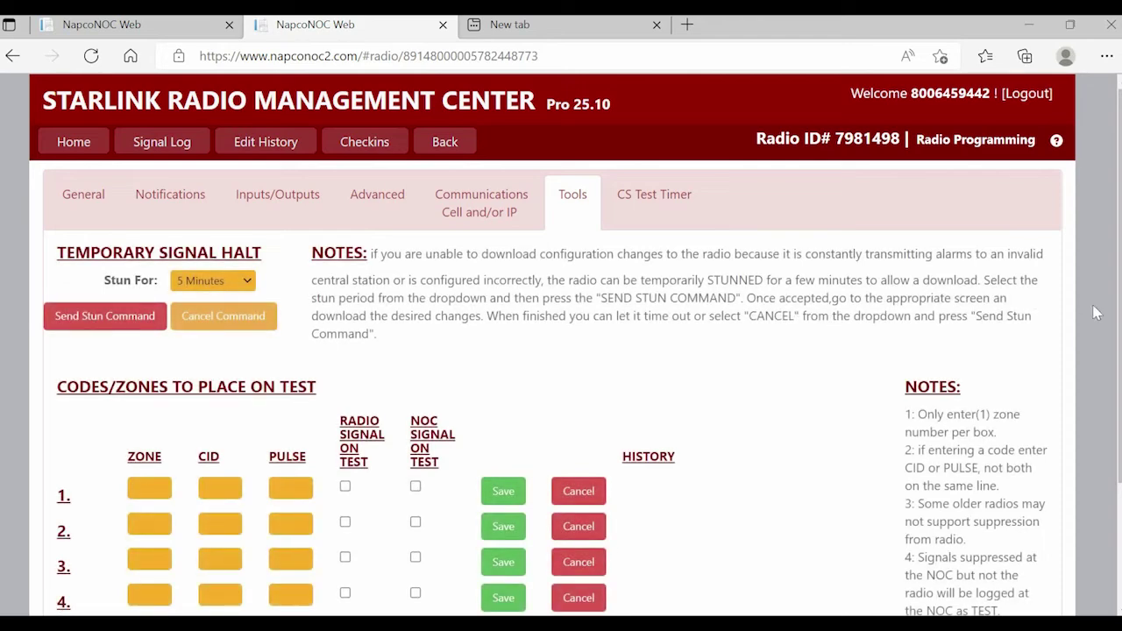
scroll(1114, 346, "down", 2)
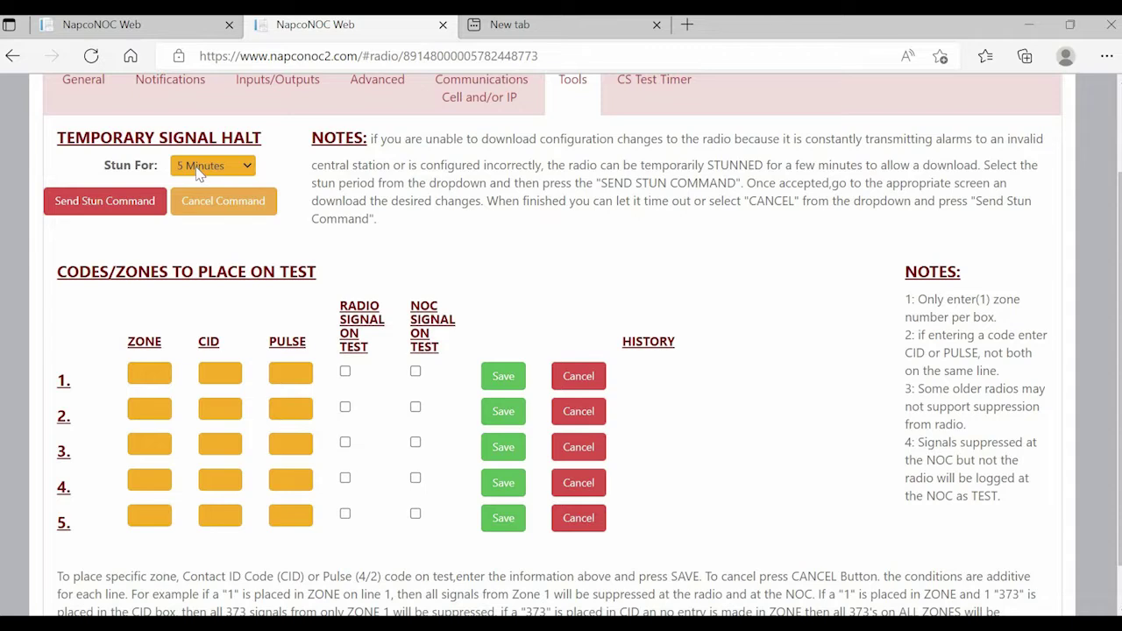
- Set the Temporary Signal Halt stun period to 5 Minutes and send the stun command
left_click(243, 172)
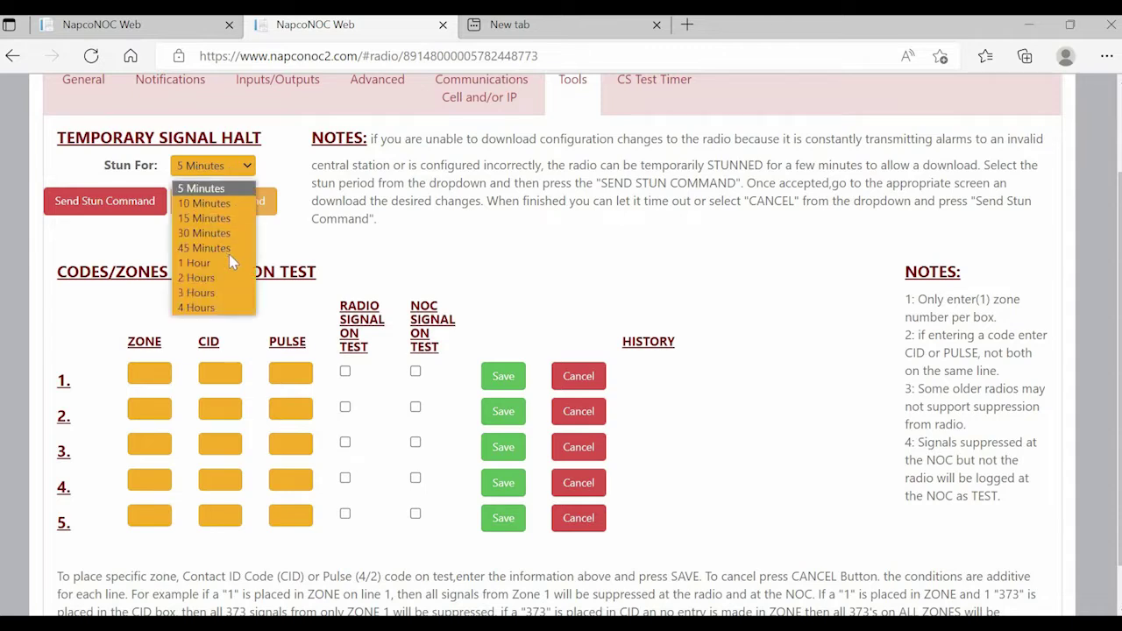
left_click(202, 189)
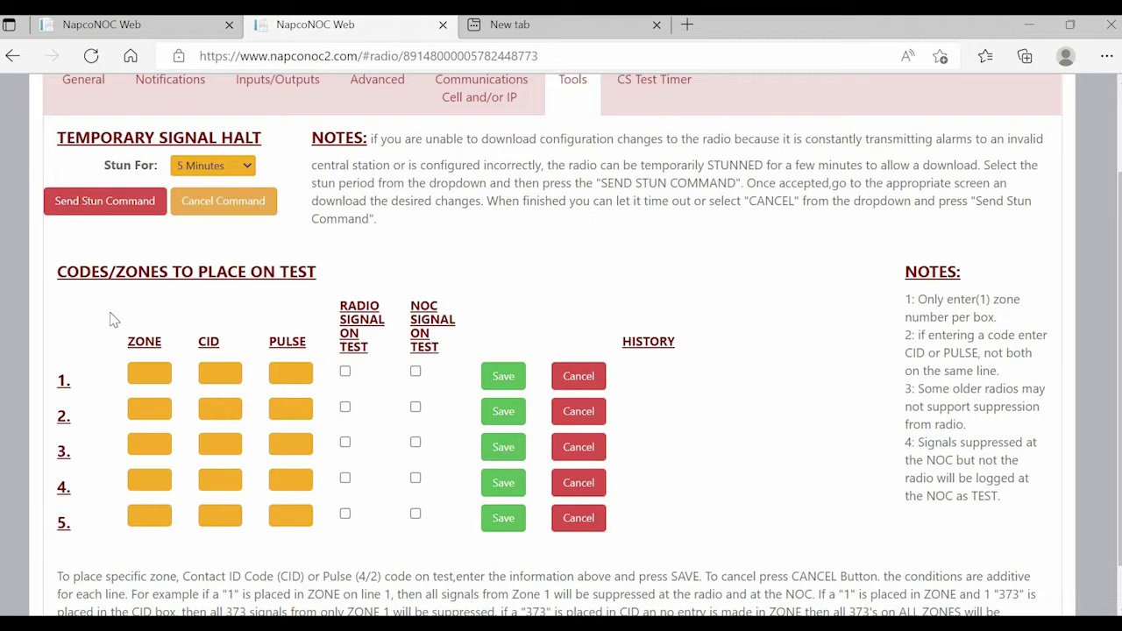
left_click(119, 204)
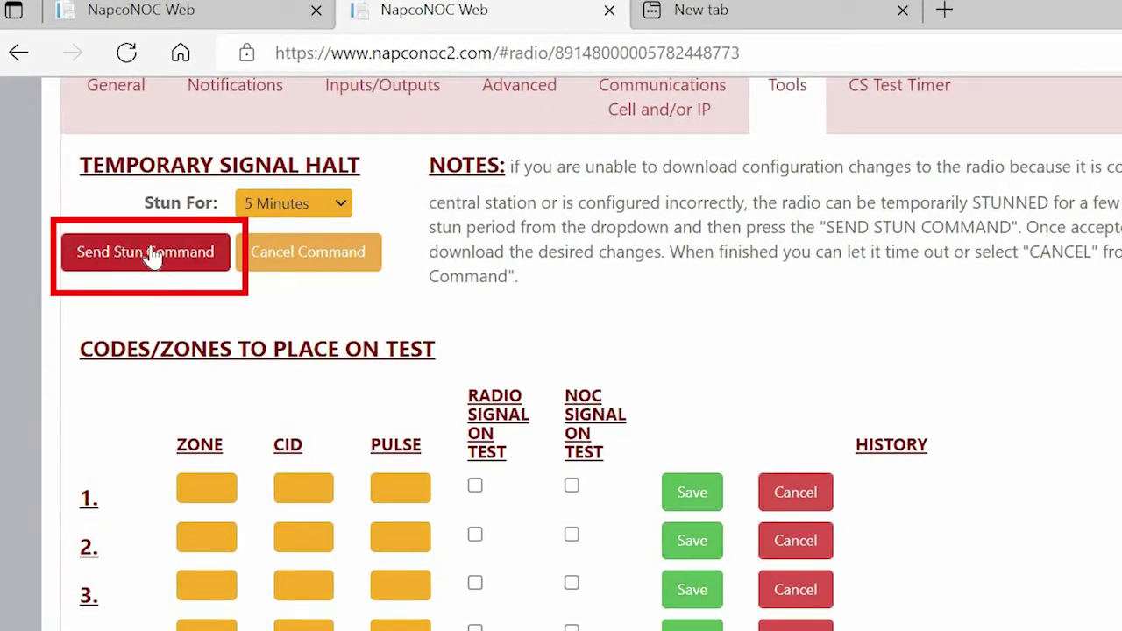
- Confirm the 5-minute stun command and acknowledge the success message
left_click(150, 254)
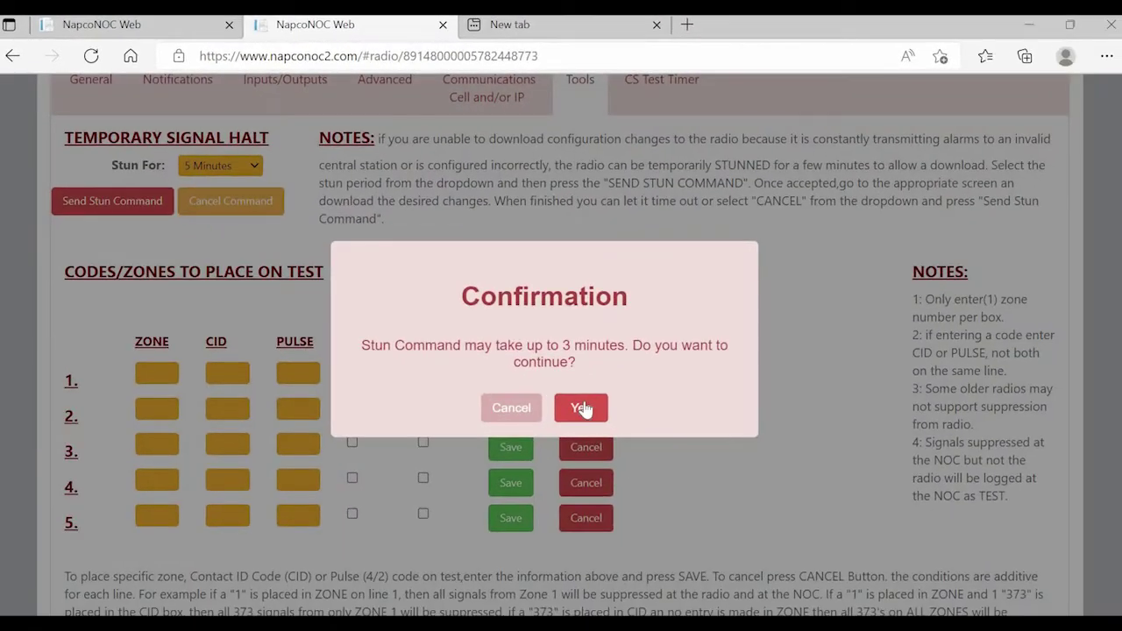
left_click(583, 408)
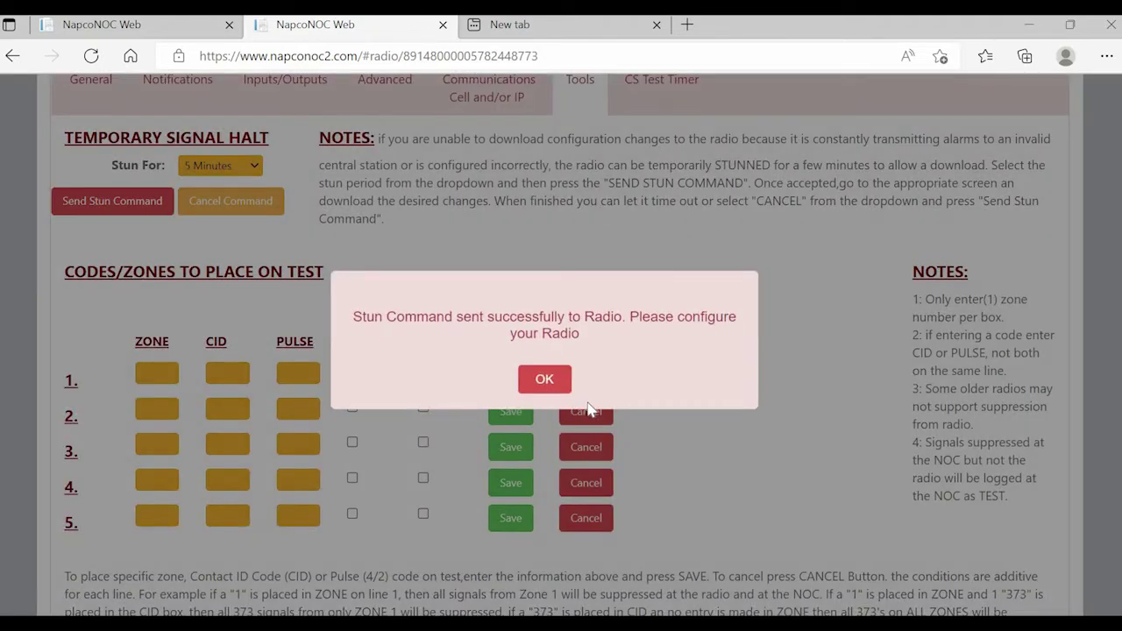
left_click(546, 383)
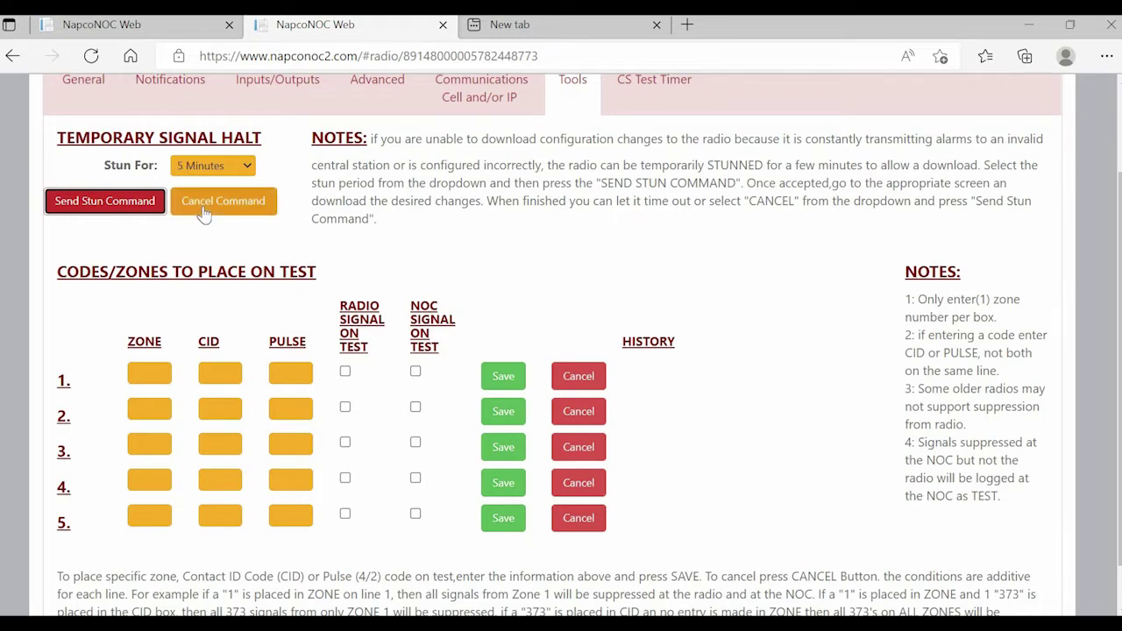
- Enter zone 993 on line 1 and CID 310 on line 2, then save CID 310 on test at the radio
left_click(155, 374)
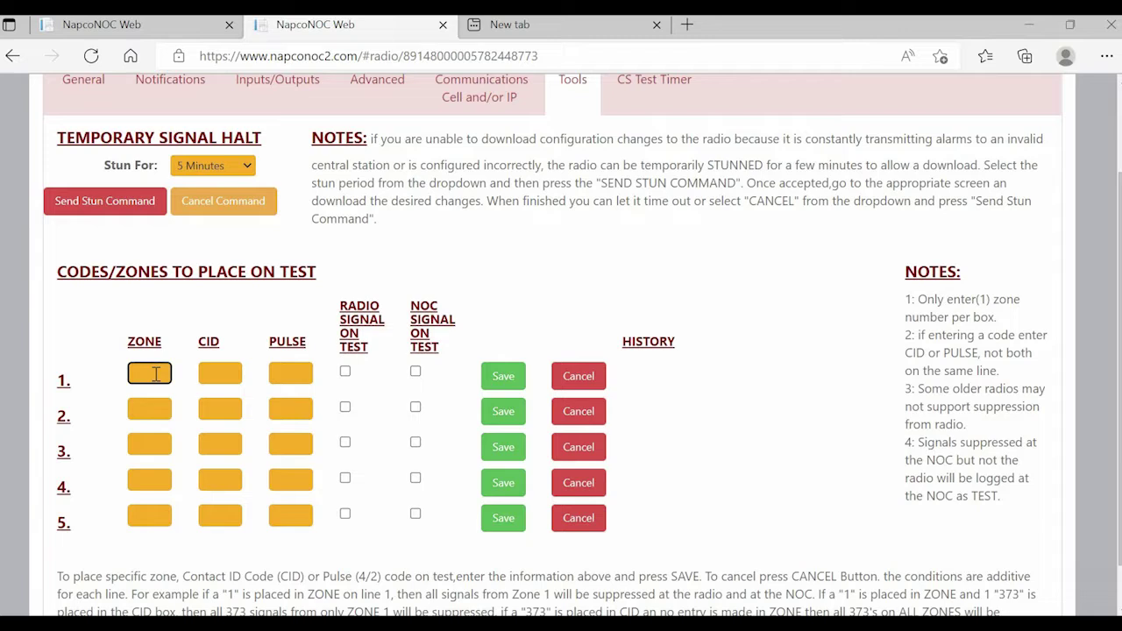
type("993")
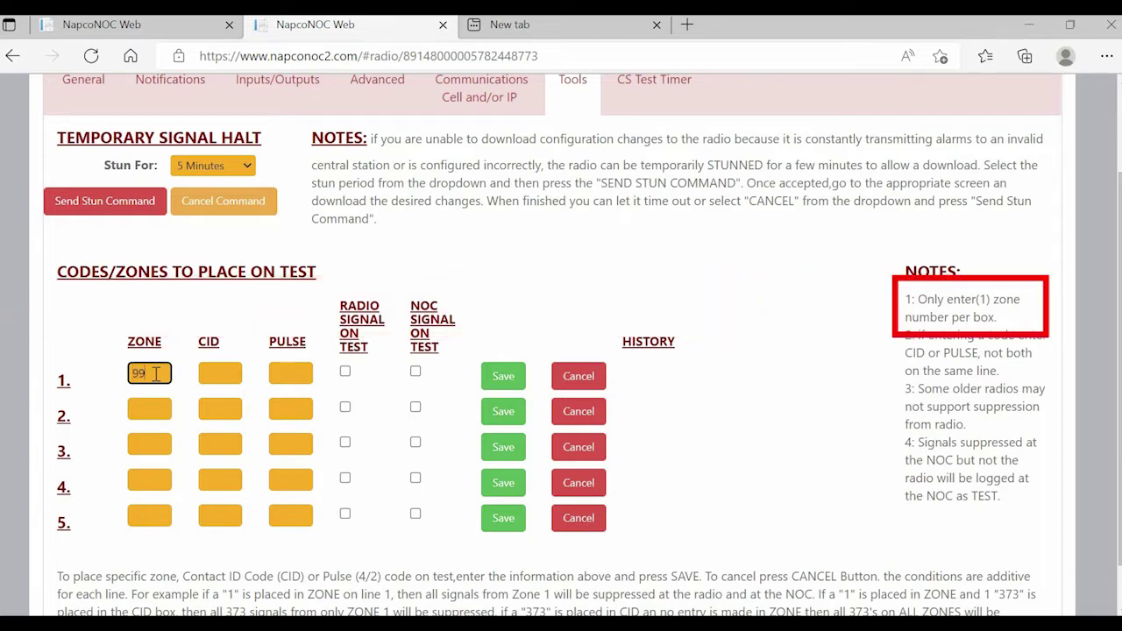
left_click(214, 411)
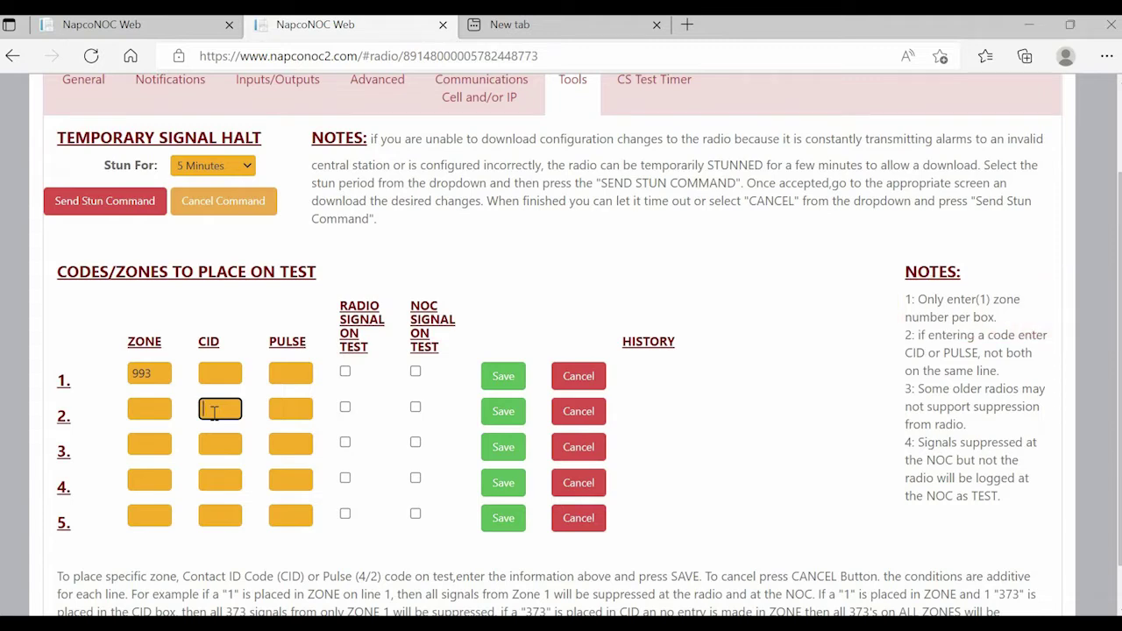
type("310")
left_click(347, 410)
left_click(503, 411)
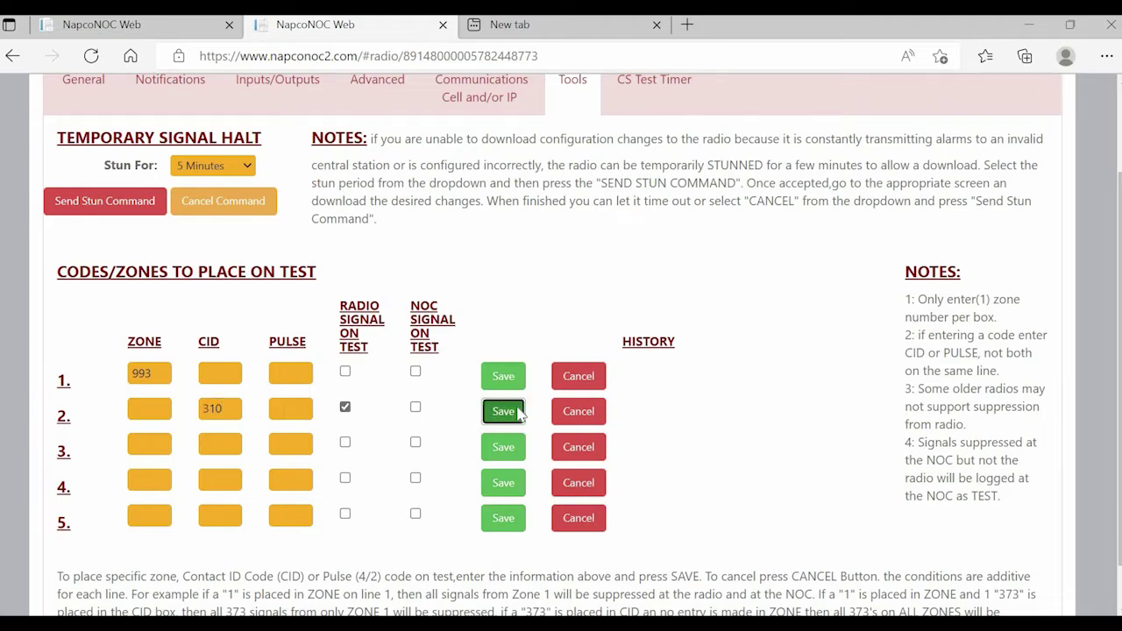
left_click(572, 413)
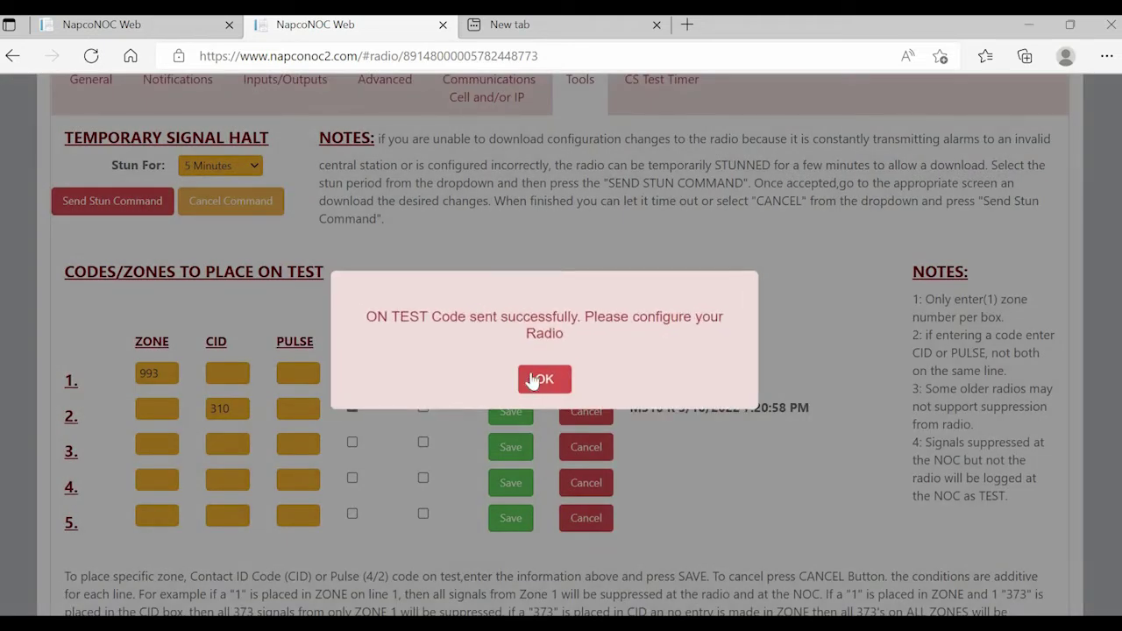
- Save line 1's zone 993 on test at the radio and dismiss the success messages
left_click(534, 379)
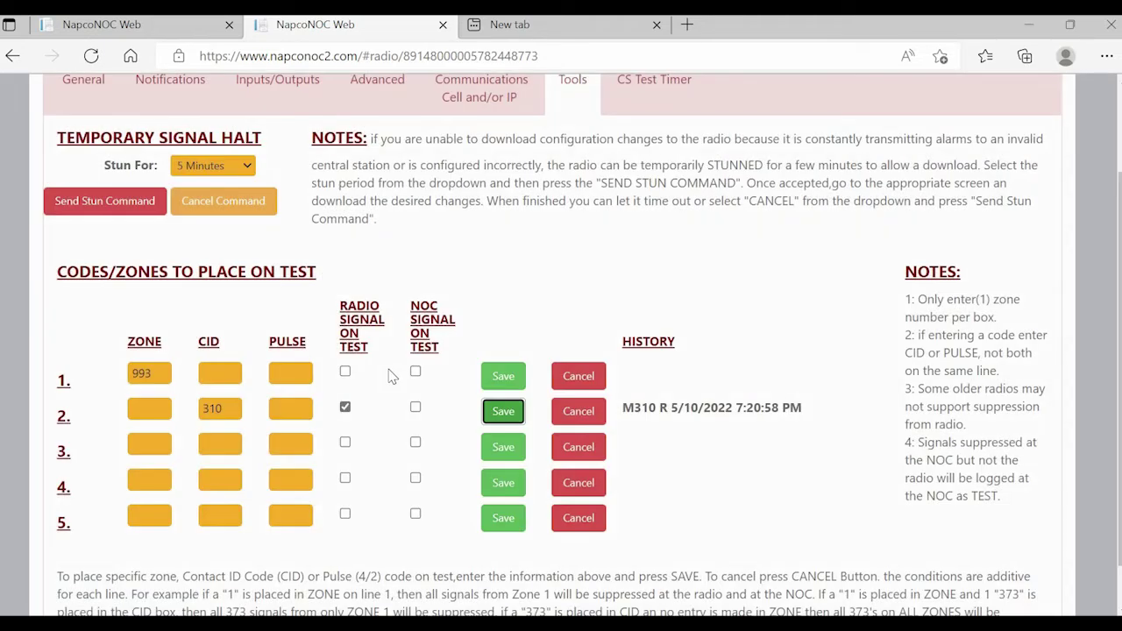
left_click(345, 373)
left_click(502, 376)
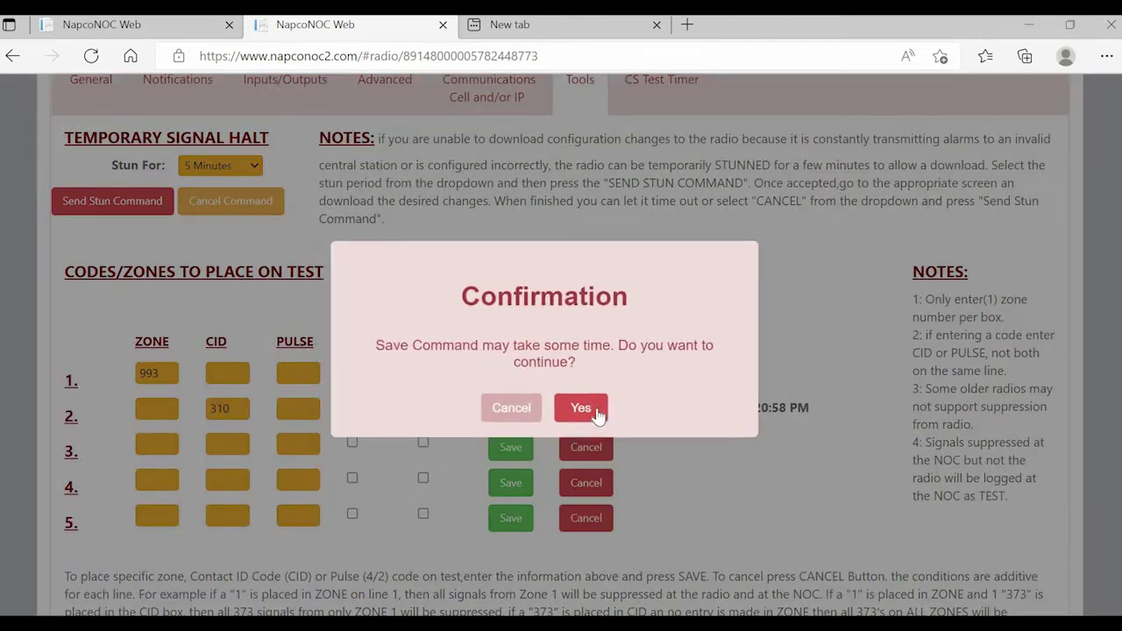
left_click(599, 407)
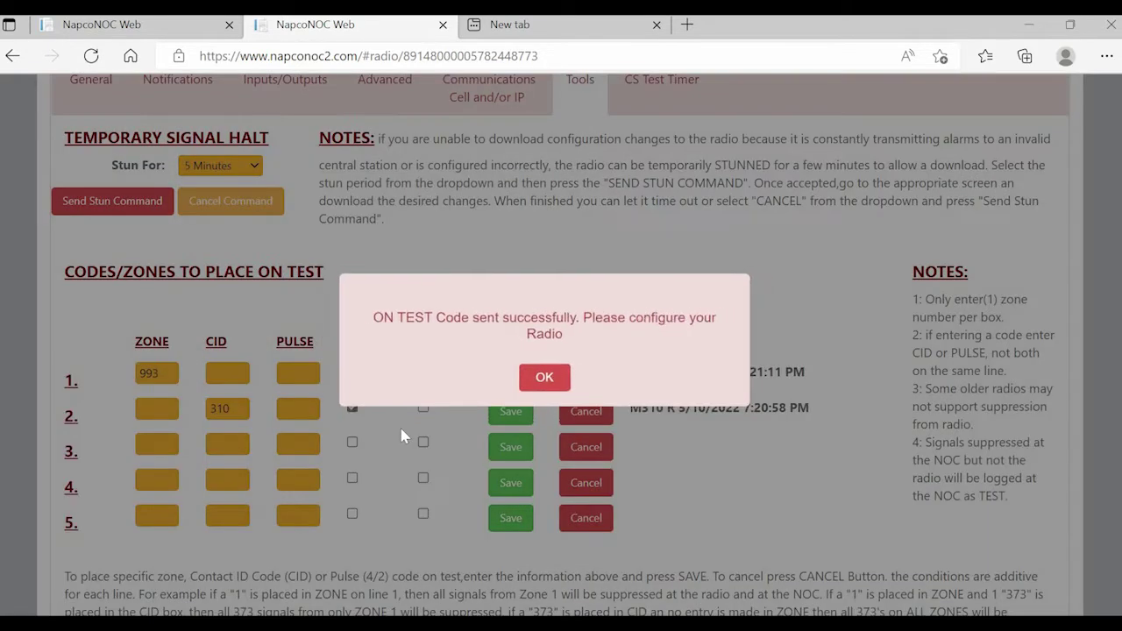
left_click(544, 379)
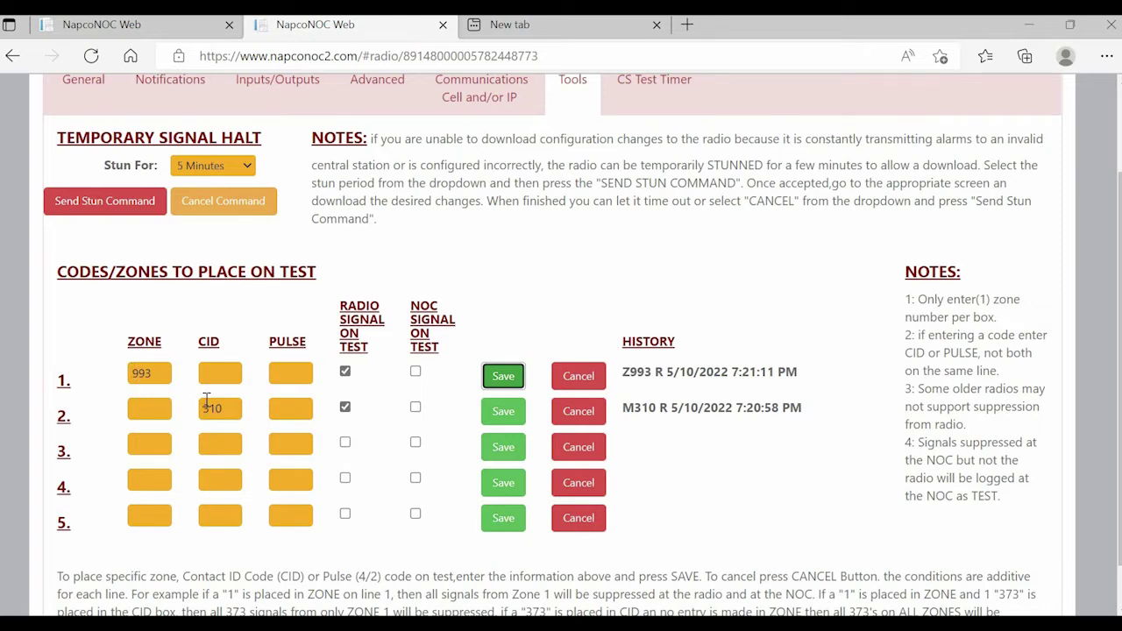
left_click(578, 411)
- Enter pulse code 44 on line 3 and save it on test at the radio
left_click(289, 446)
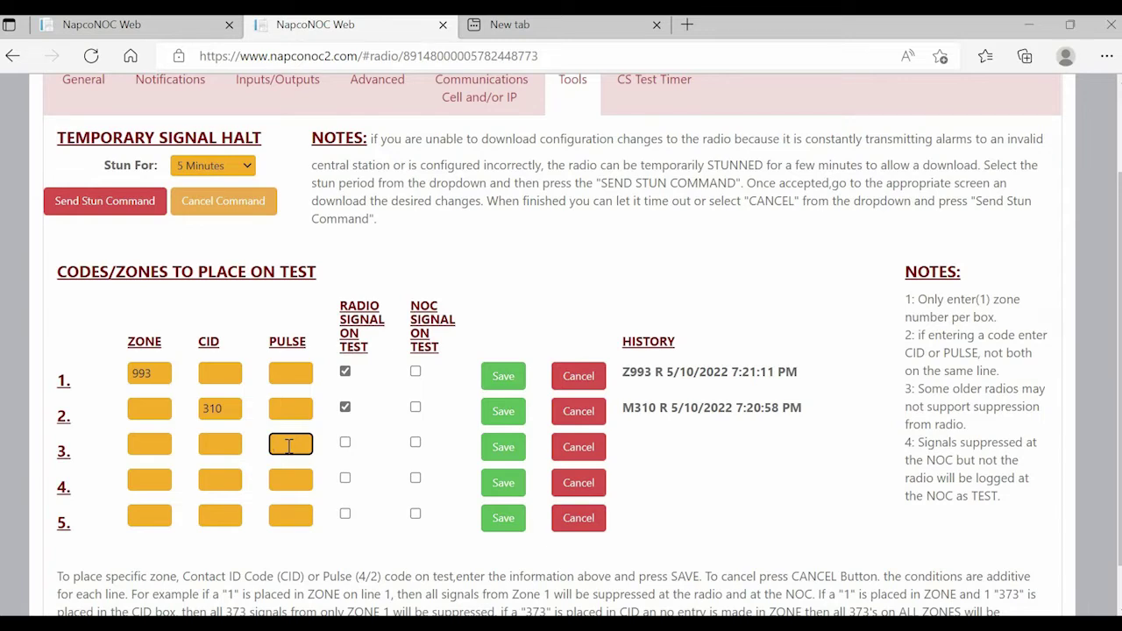
type("44")
left_click(346, 447)
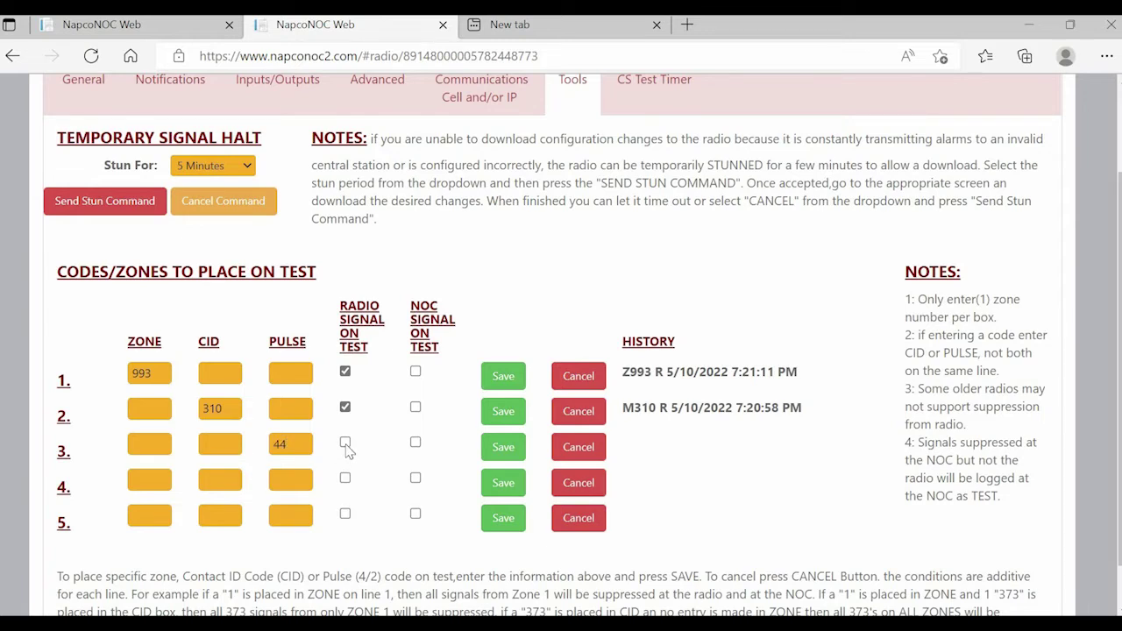
left_click(503, 449)
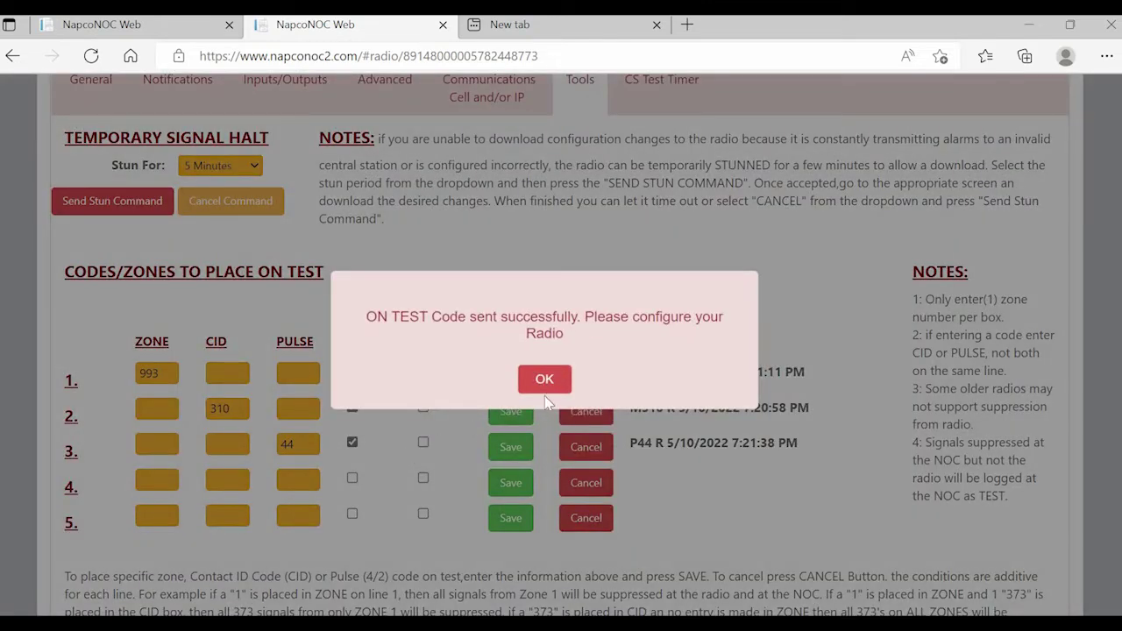
left_click(544, 380)
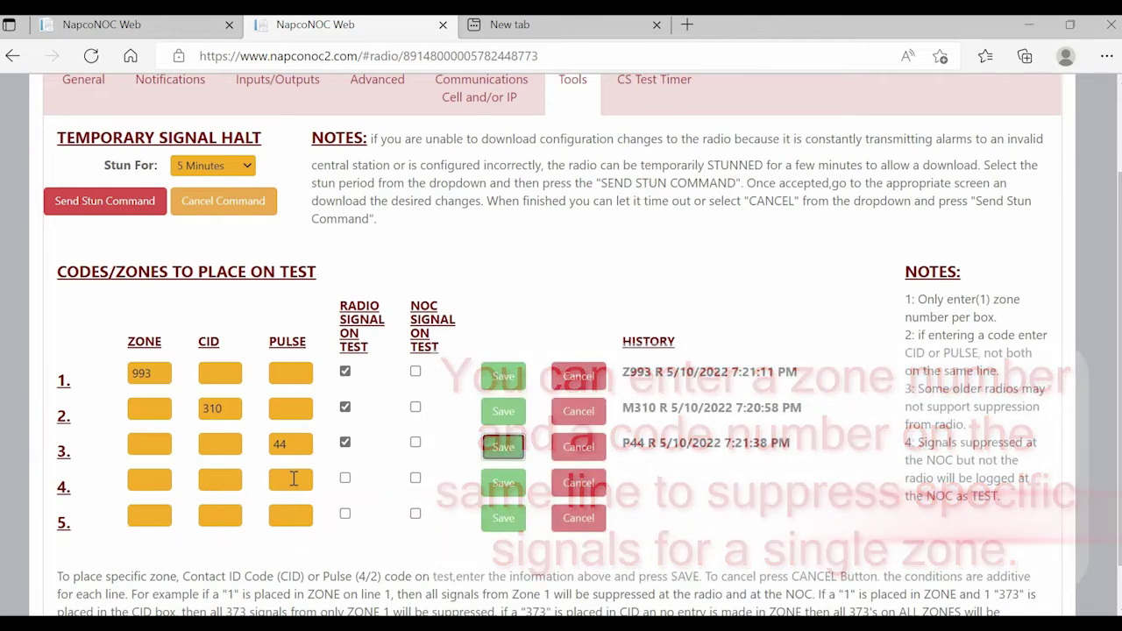
- Enter CID 113 on line 4 and save it on test at the NOC only
left_click(209, 478)
type("113")
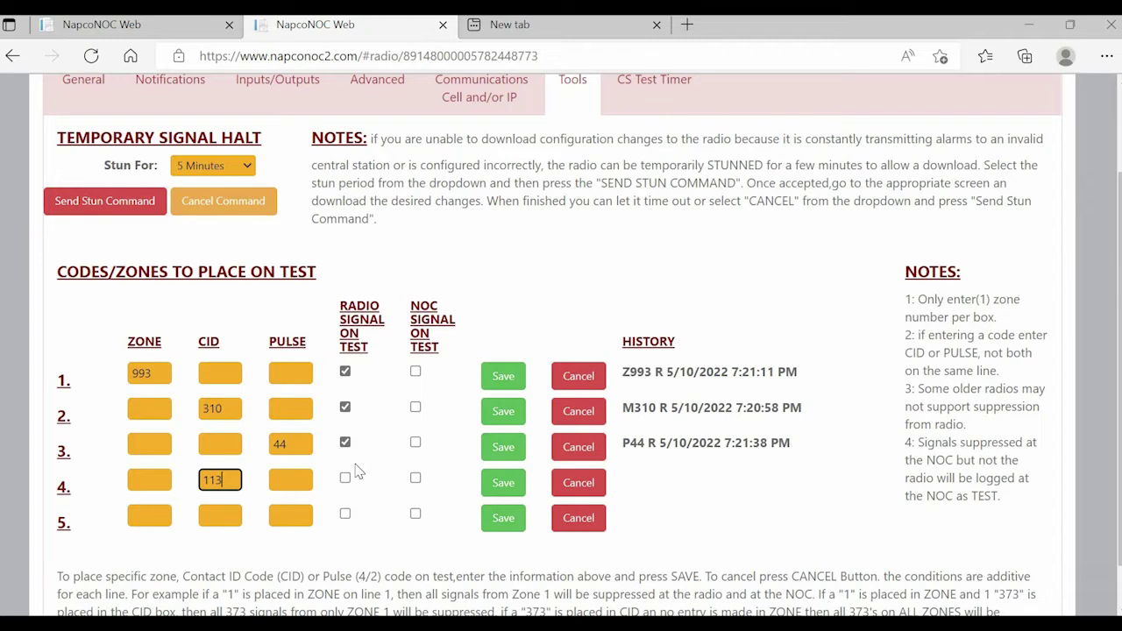
left_click(415, 479)
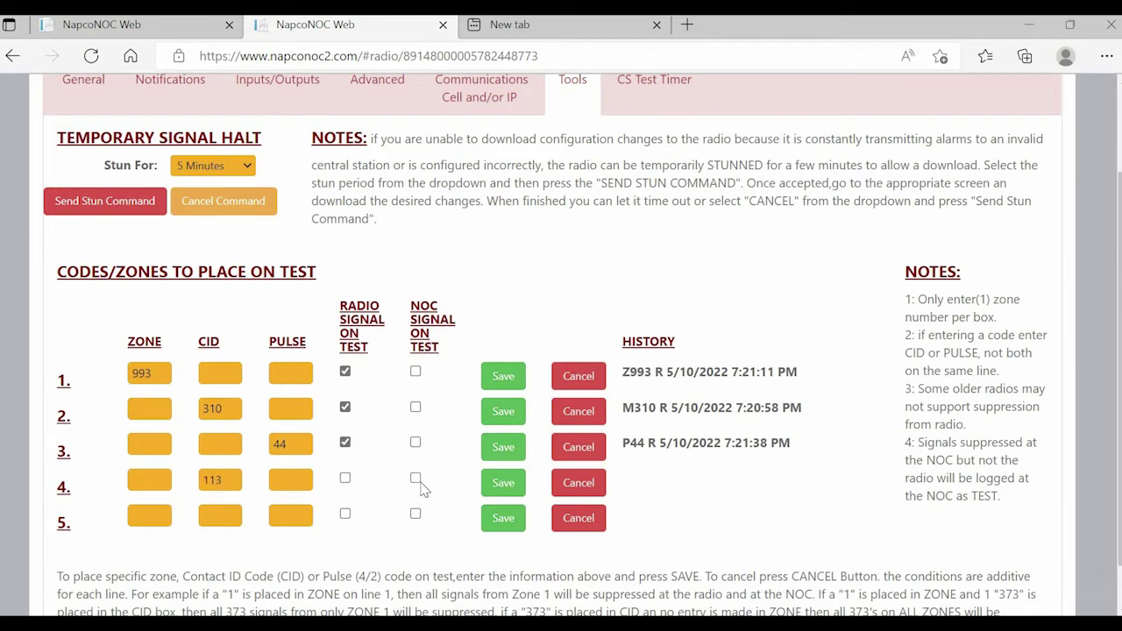
left_click(505, 485)
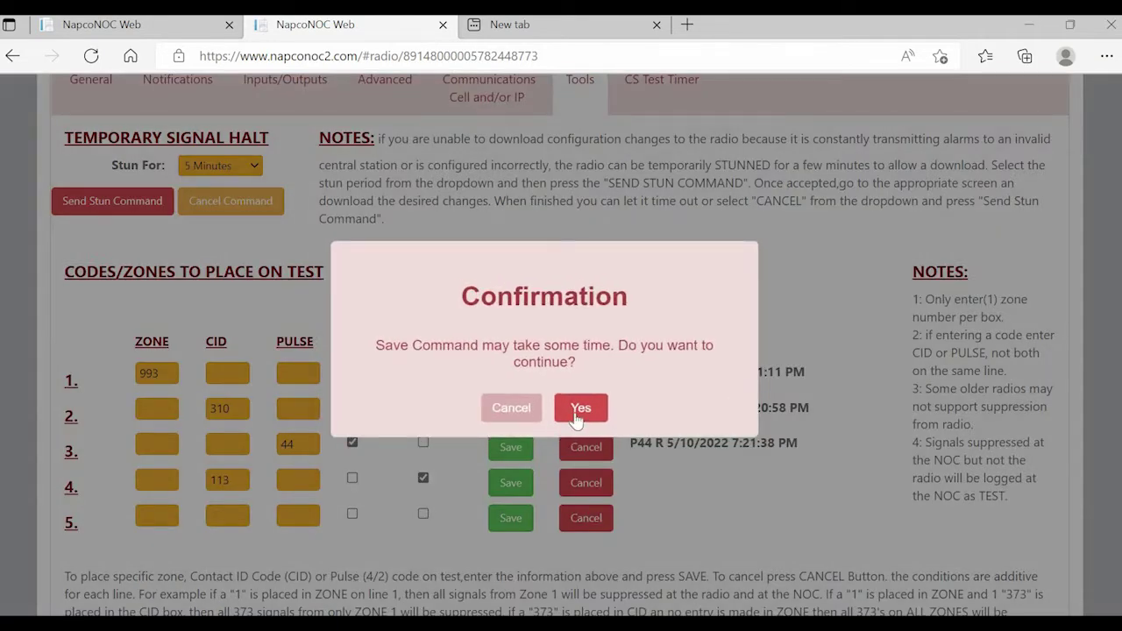
left_click(575, 414)
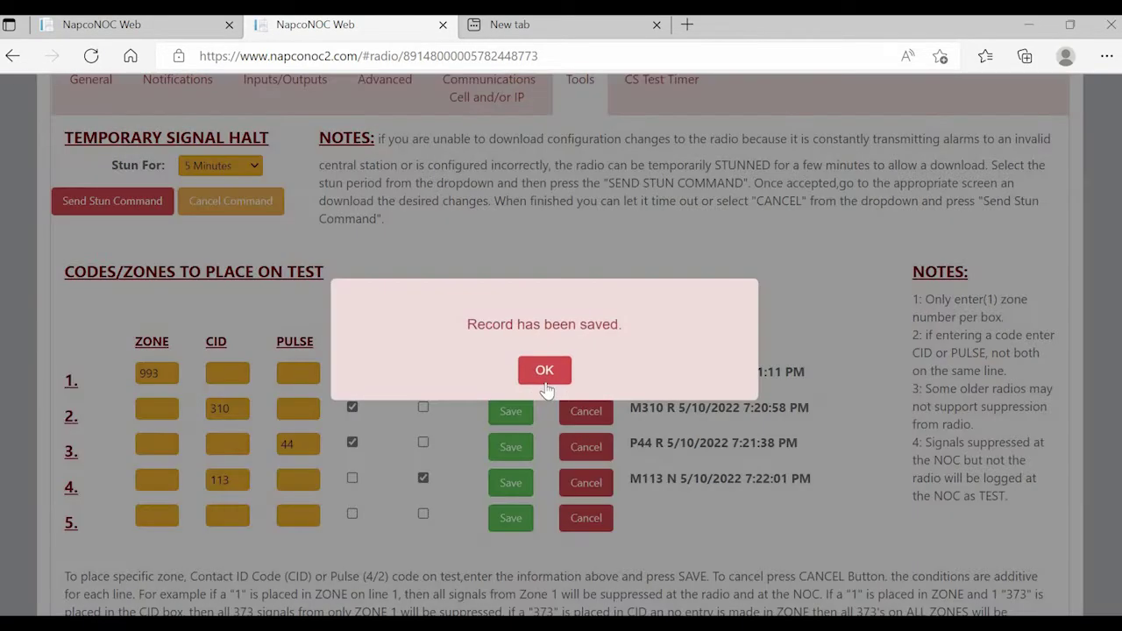
left_click(544, 382)
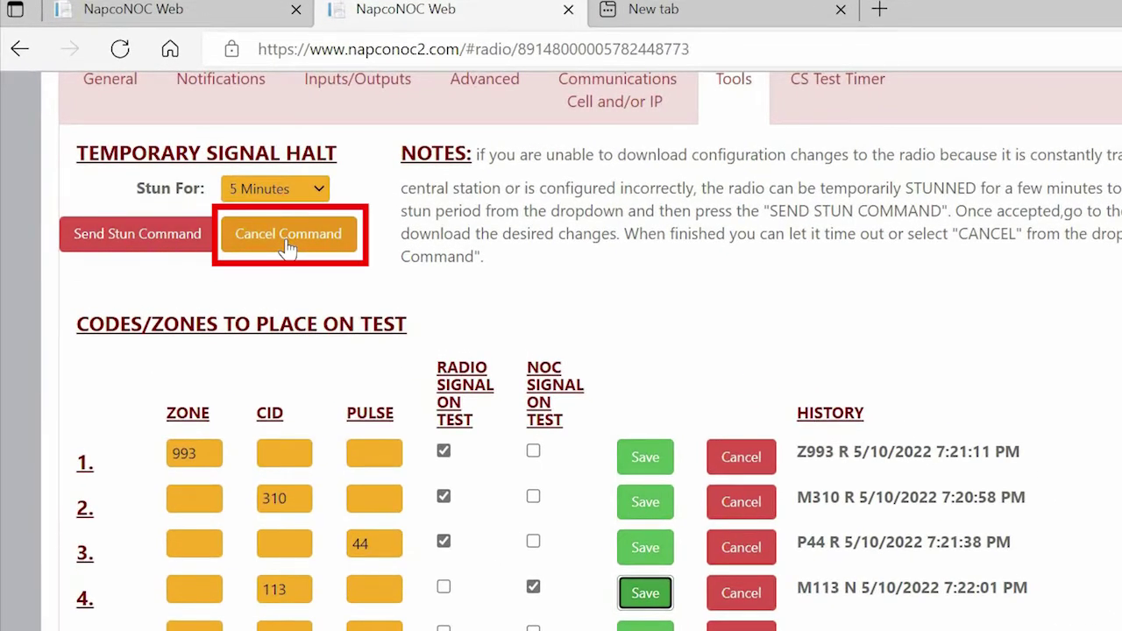
- Send and confirm the stun cancel command, then acknowledge the command-sent message
left_click(287, 241)
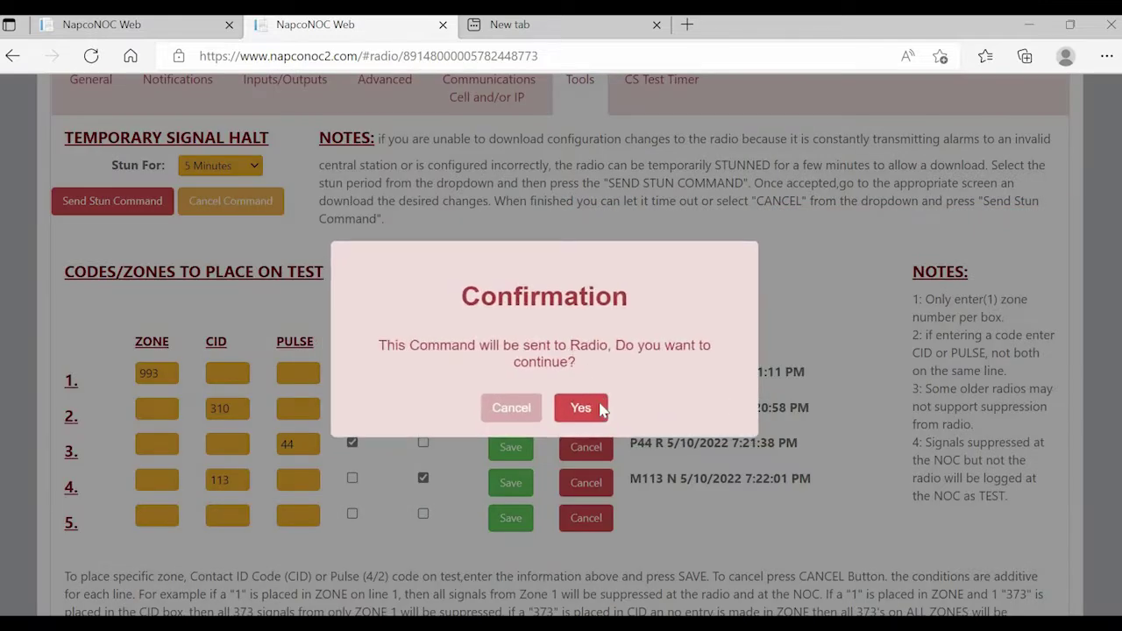
left_click(582, 408)
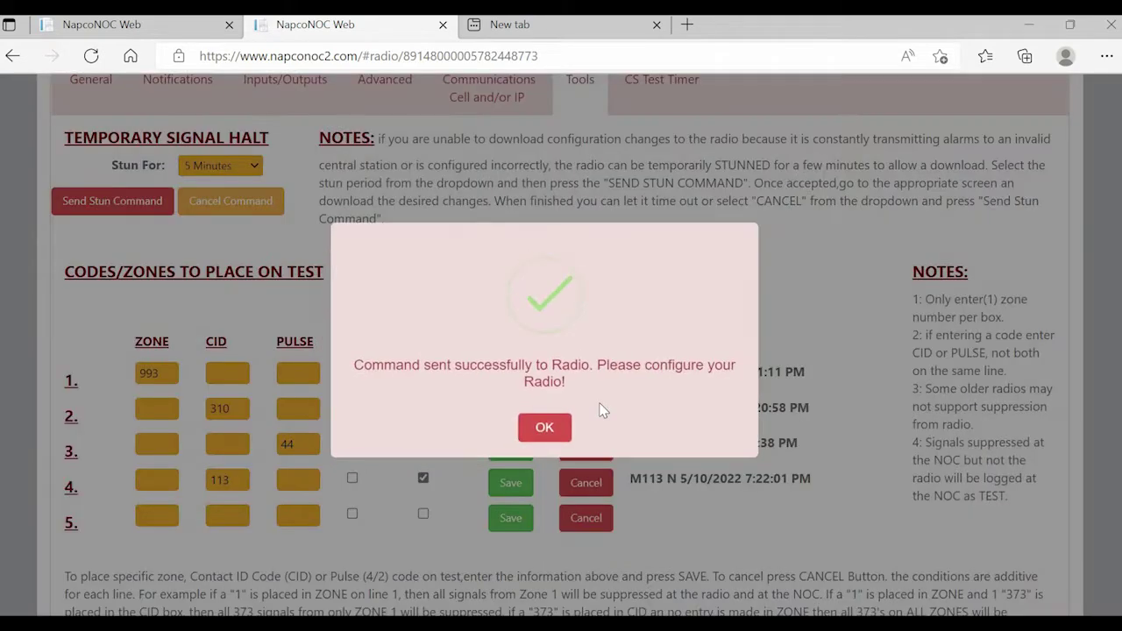
left_click(547, 427)
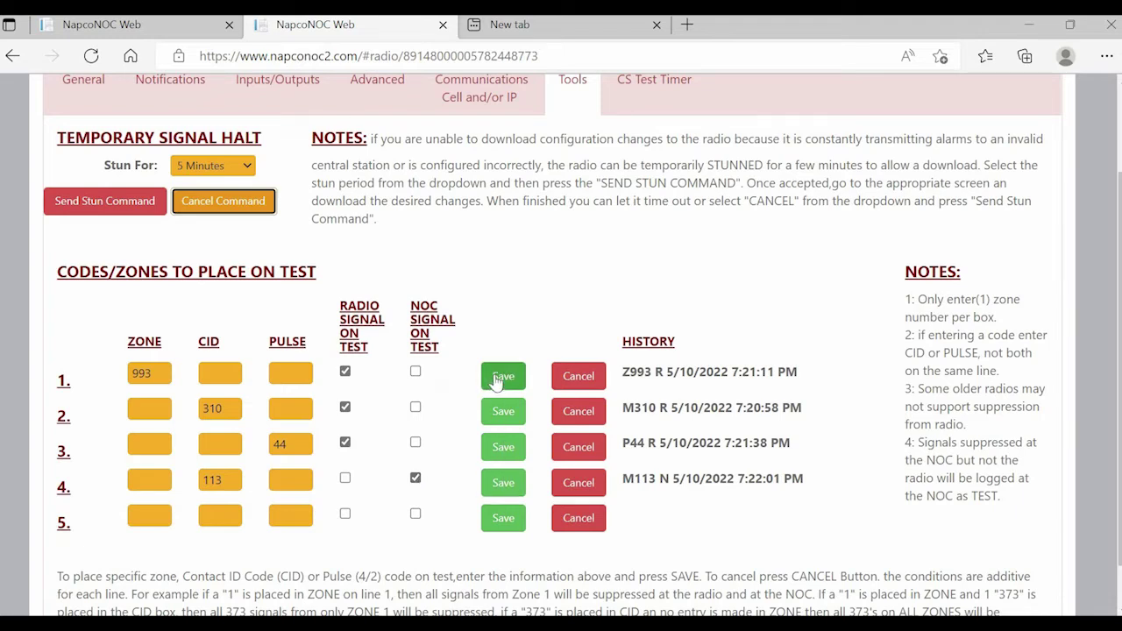
- Take line 1's zone 993 and line 2's CID 310 off test
left_click(589, 379)
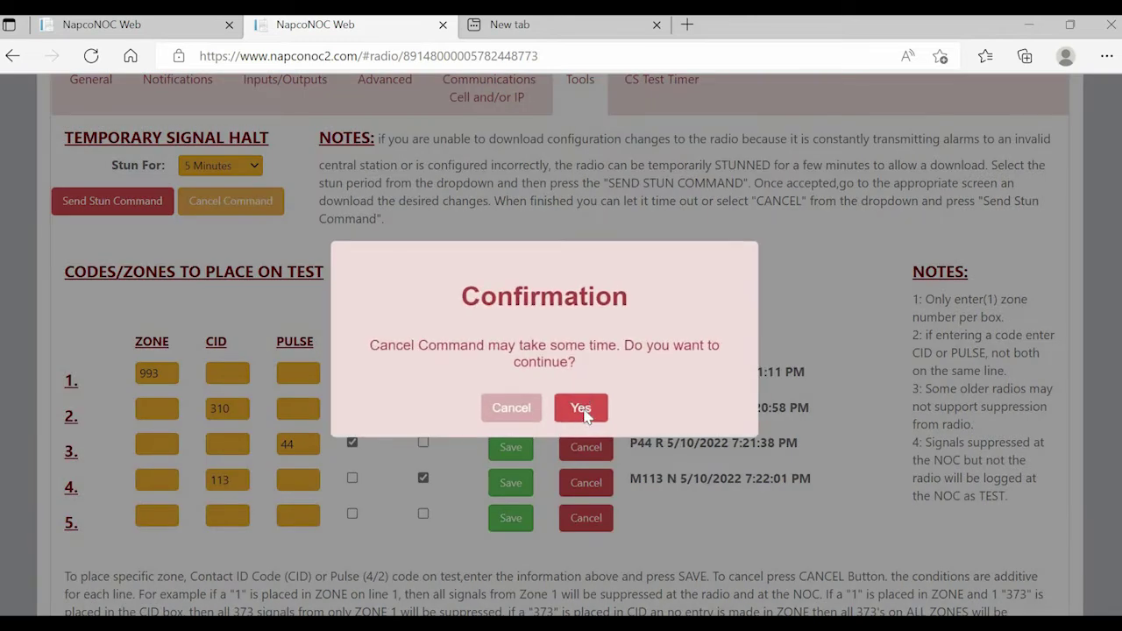
left_click(583, 411)
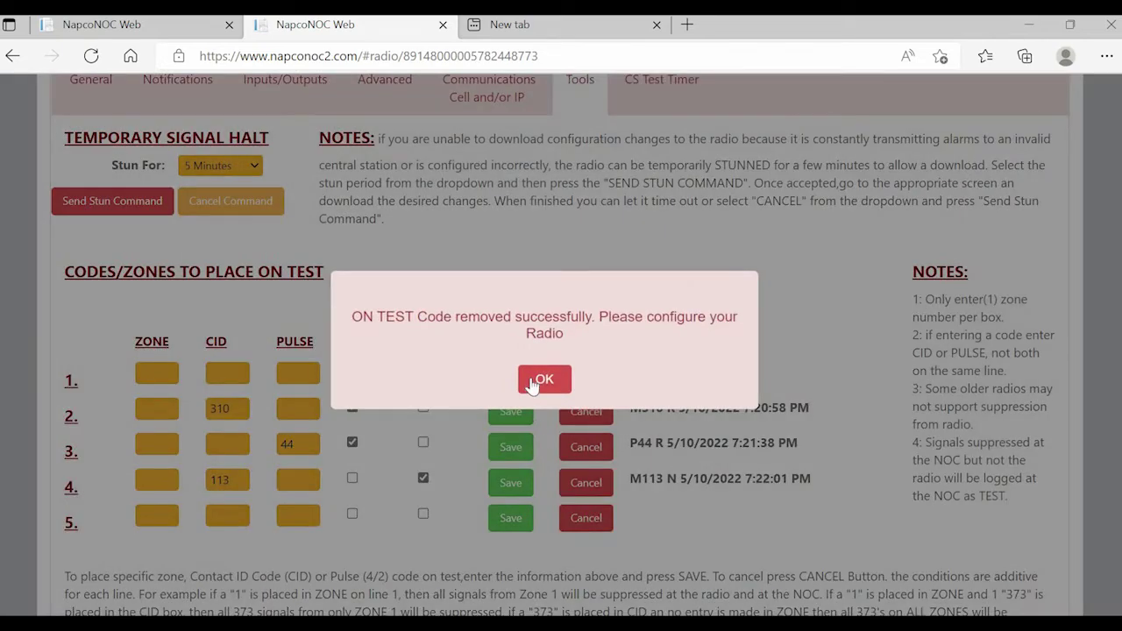
left_click(538, 382)
left_click(577, 413)
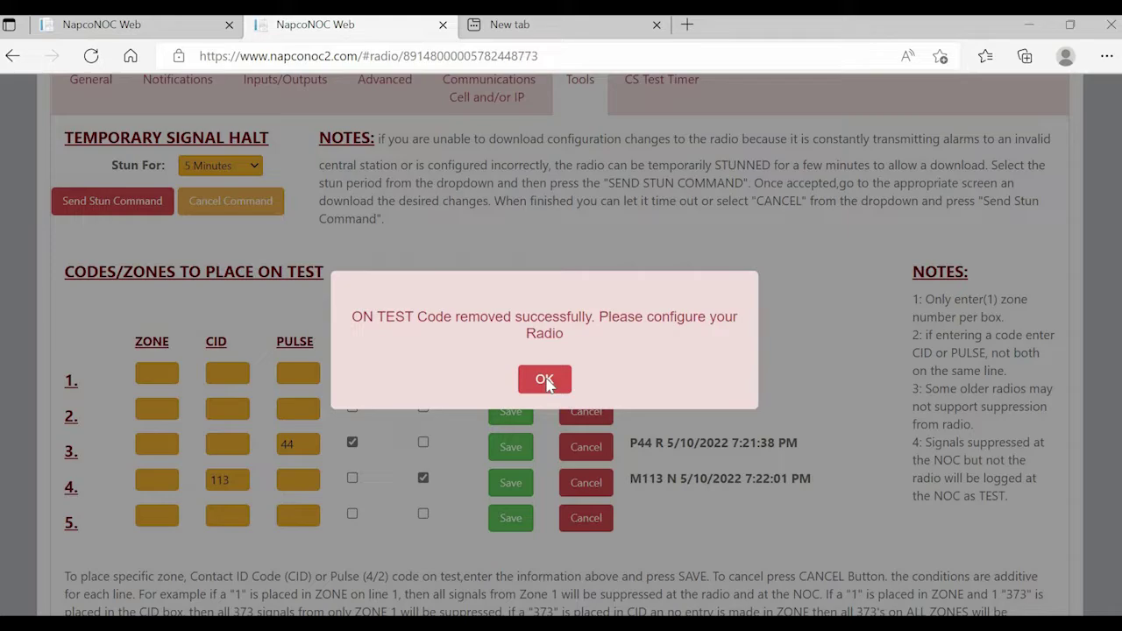
left_click(548, 382)
- Take line 3's pulse 44 and line 4's CID 113 off test, then scroll back up
left_click(584, 441)
left_click(590, 417)
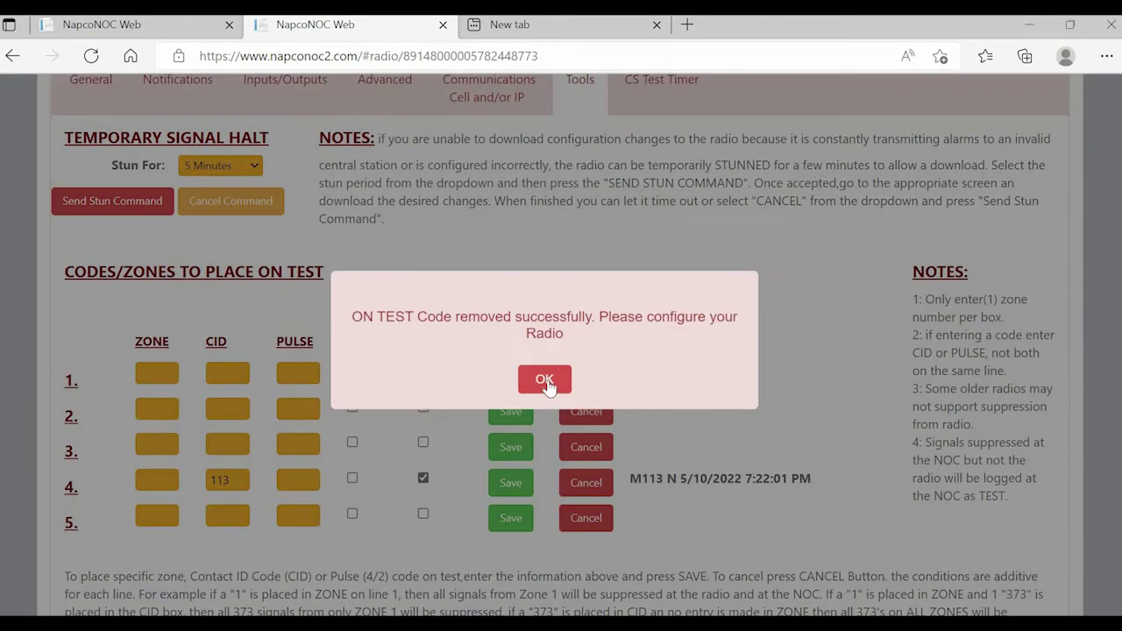
left_click(548, 384)
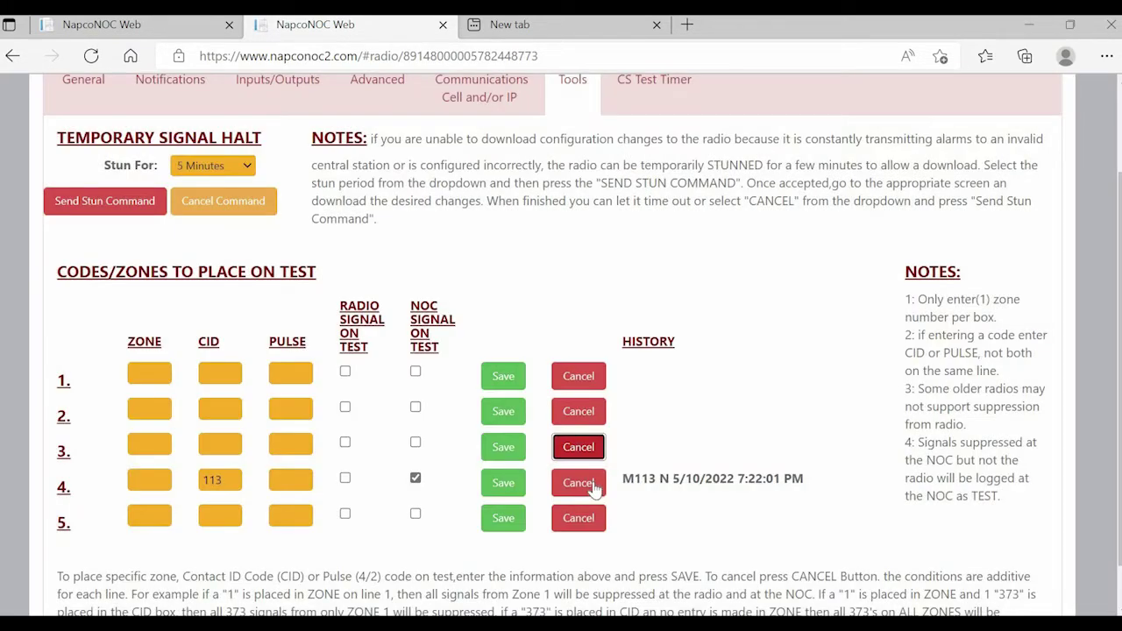
left_click(582, 483)
left_click(583, 412)
left_click(537, 372)
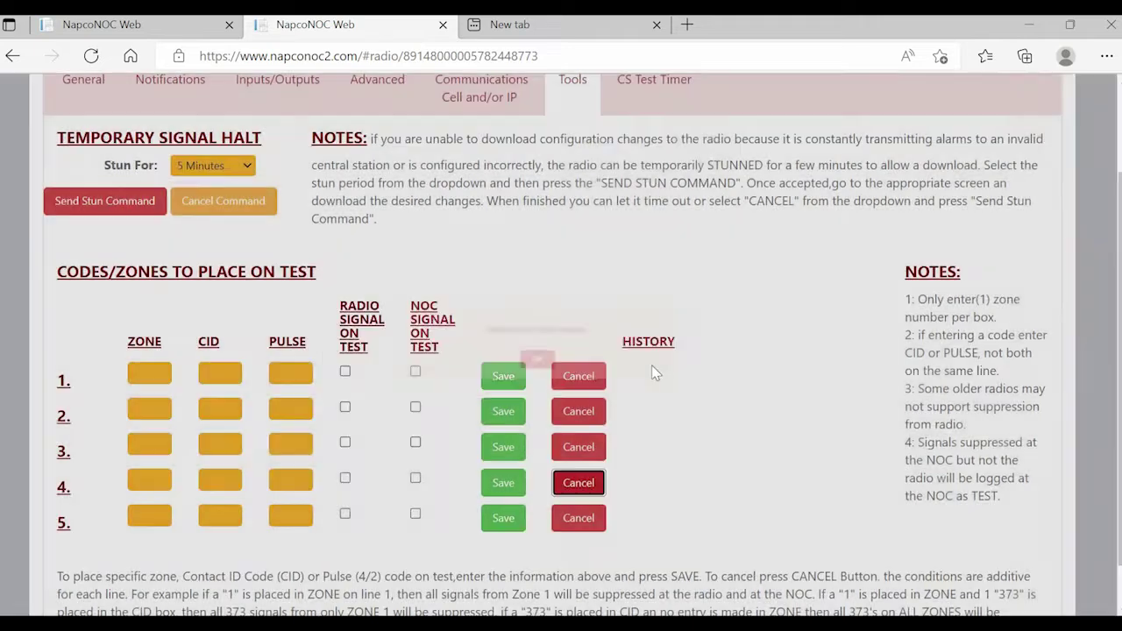
scroll(1109, 302, "up", 2)
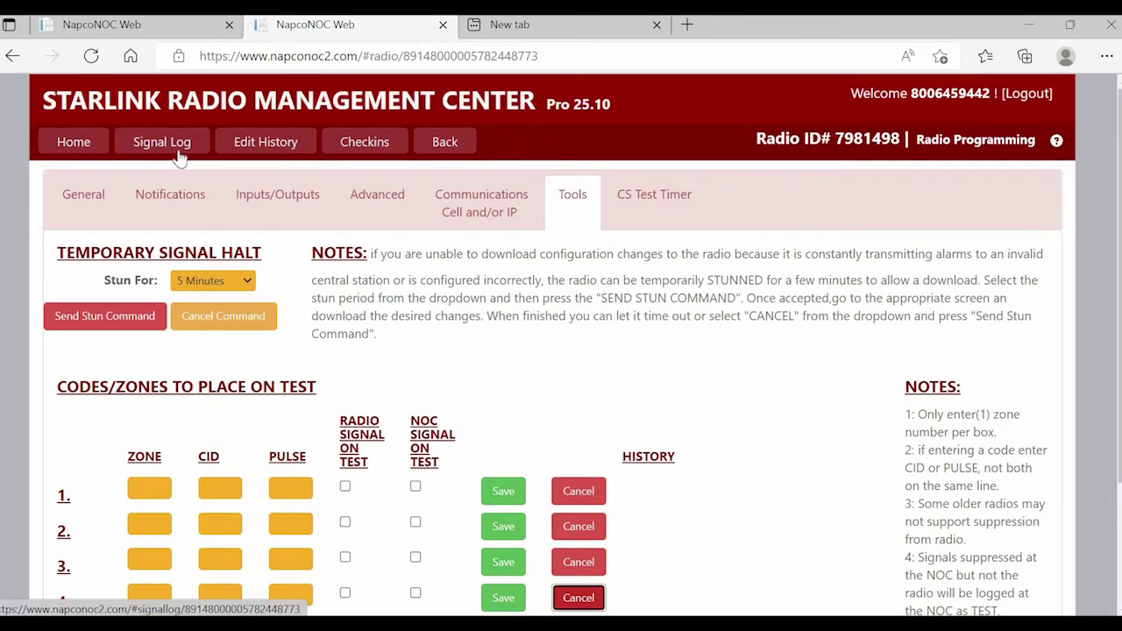
- Open the Signal Log and review the Code 113 events with an On Test response
left_click(181, 154)
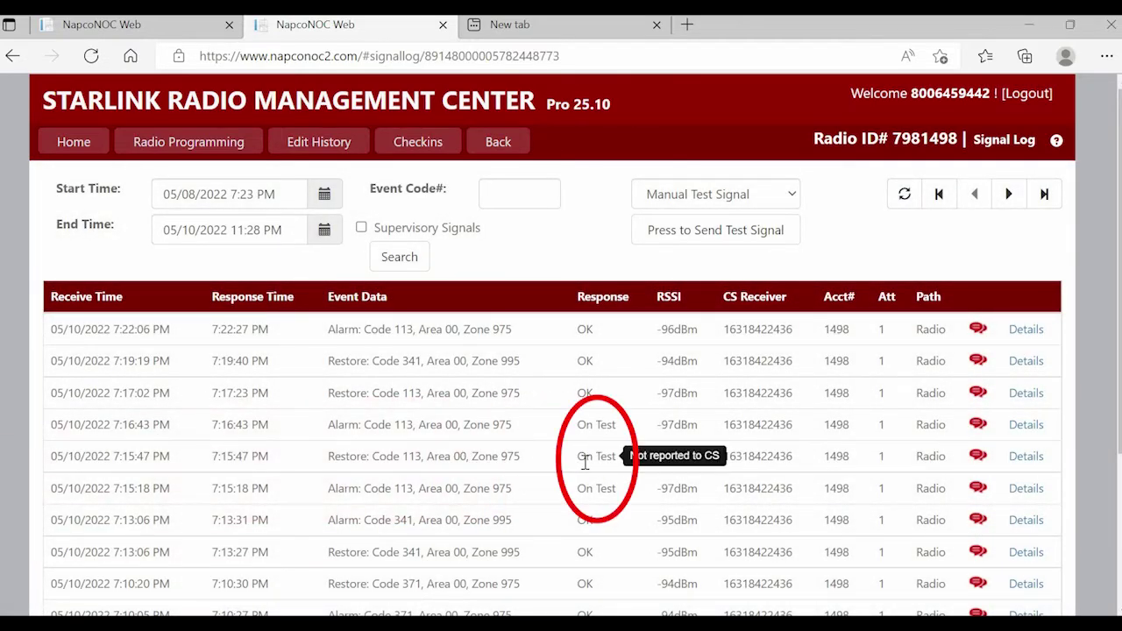
mouse_move(593, 463)
- Reopen the radio's Tools page, showing all five Codes/Zones test rows empty, and send the stun command
left_click(211, 151)
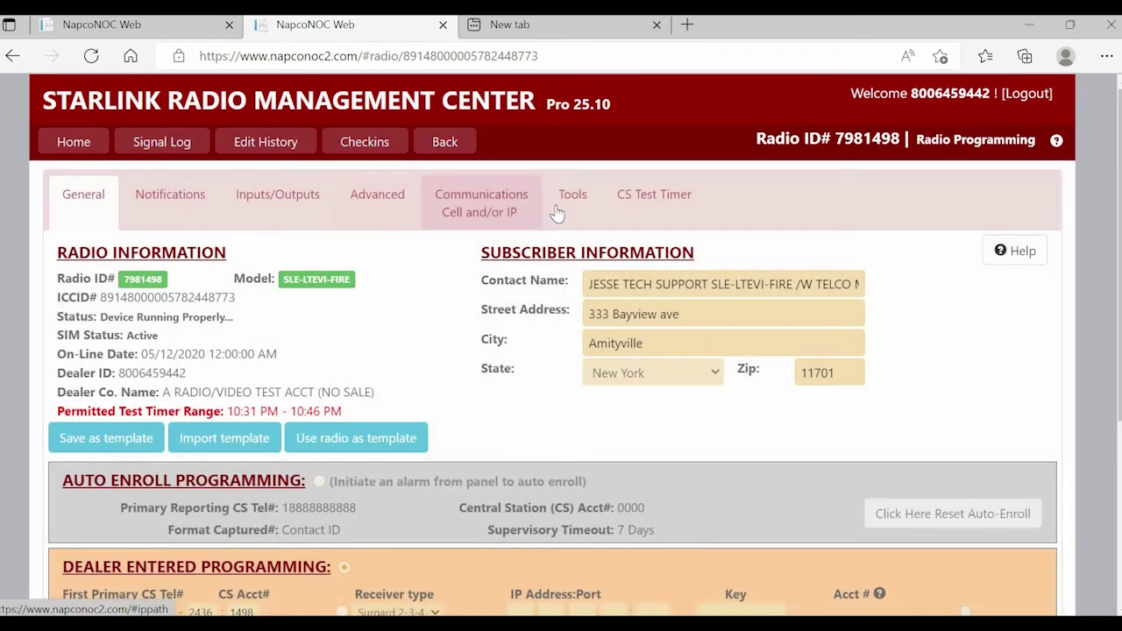
left_click(582, 205)
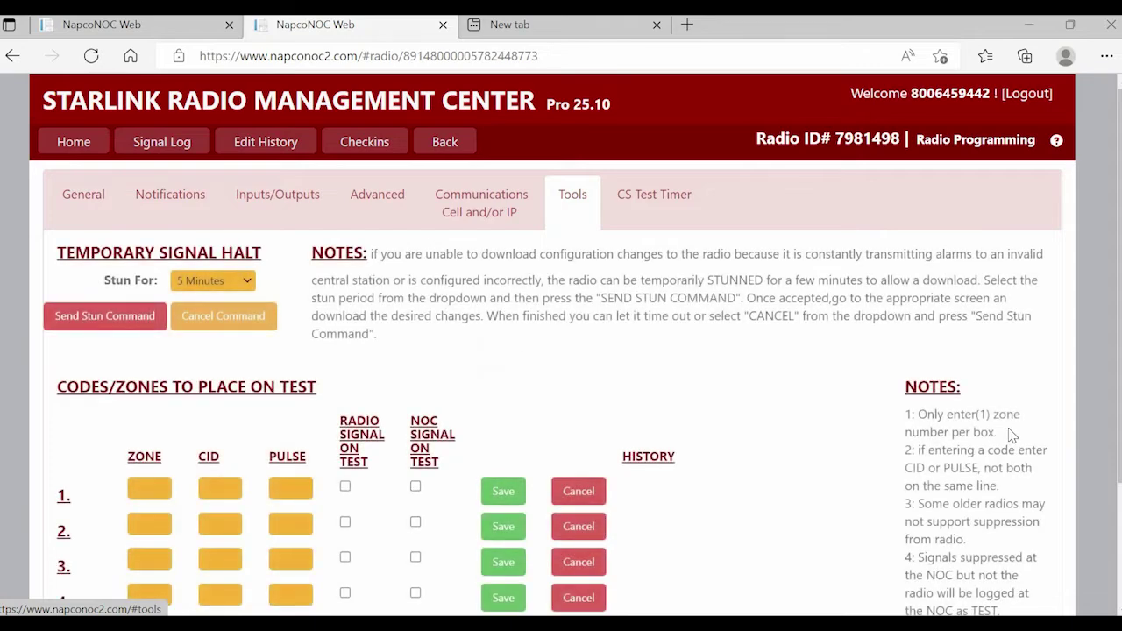
scroll(1114, 402, "down", 2)
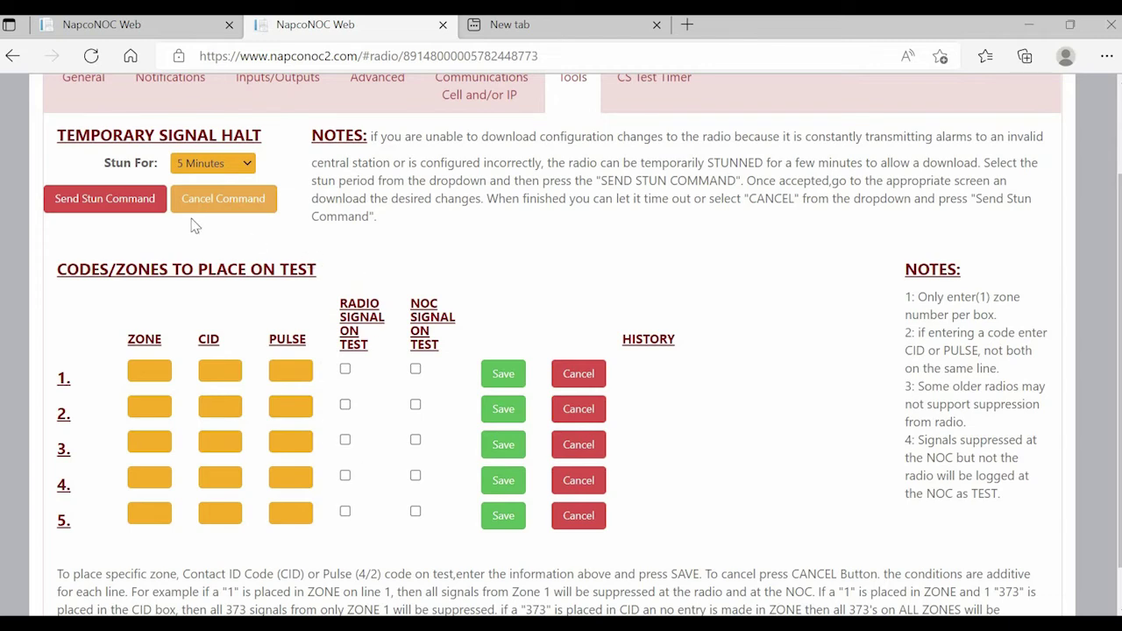
left_click(93, 199)
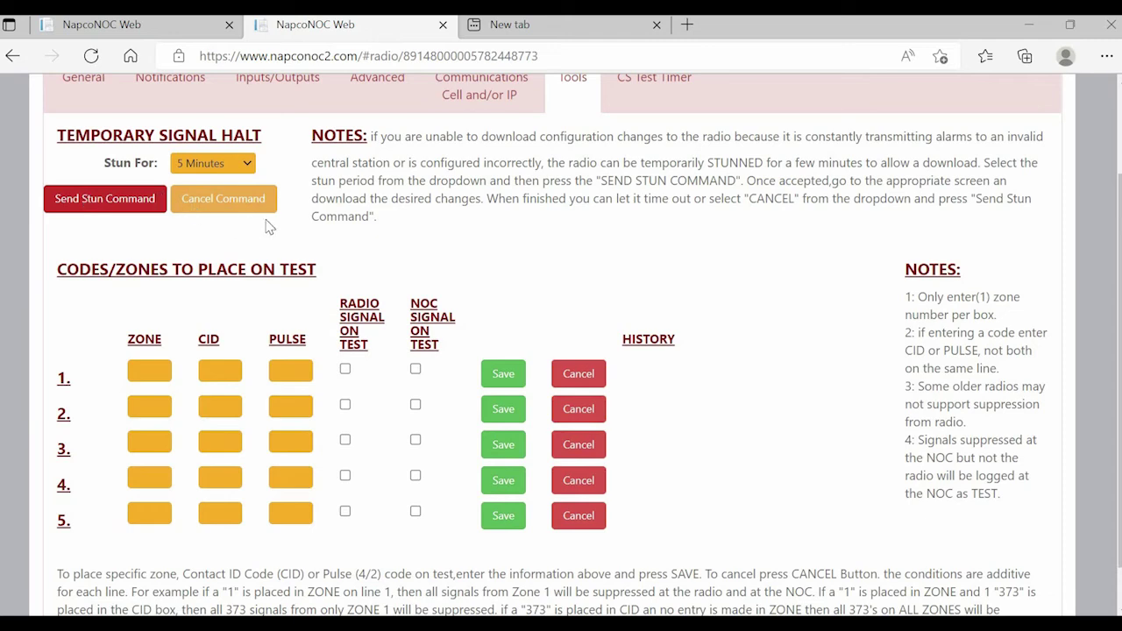